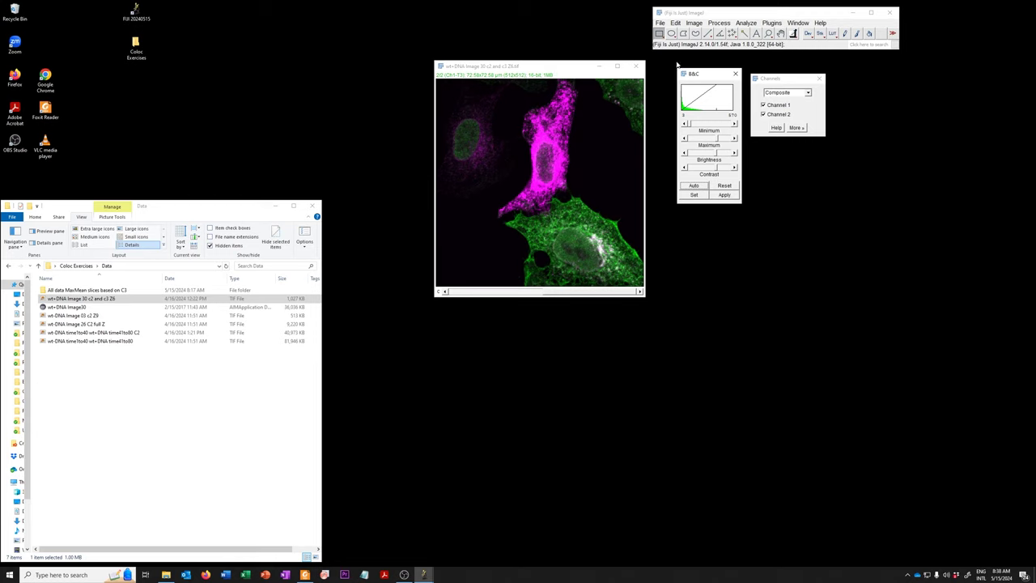
Draw a straight line from the magenta cell into the green cell, then display channel 2.
left_click(708, 34)
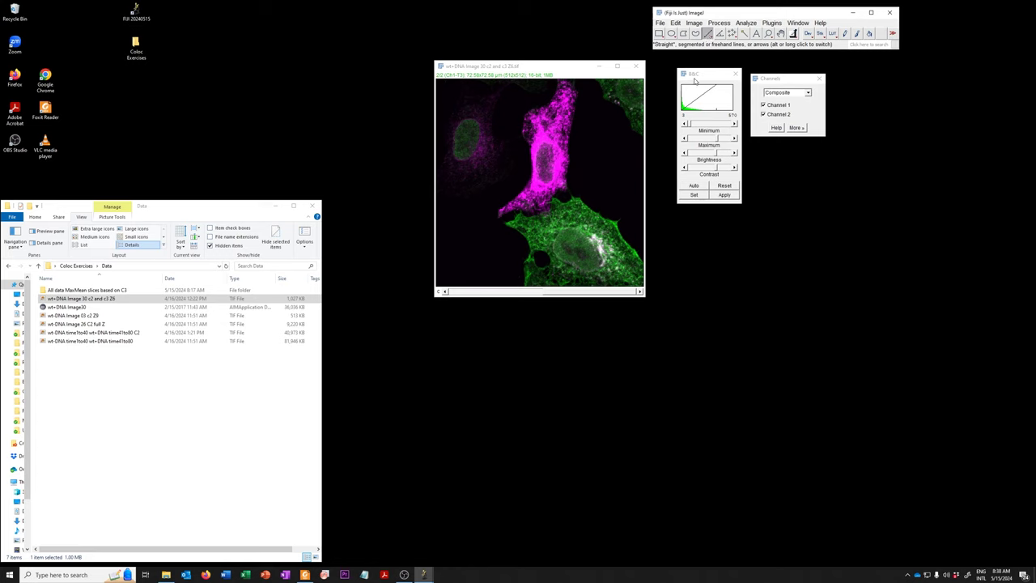
left_click_drag(513, 159, 616, 265)
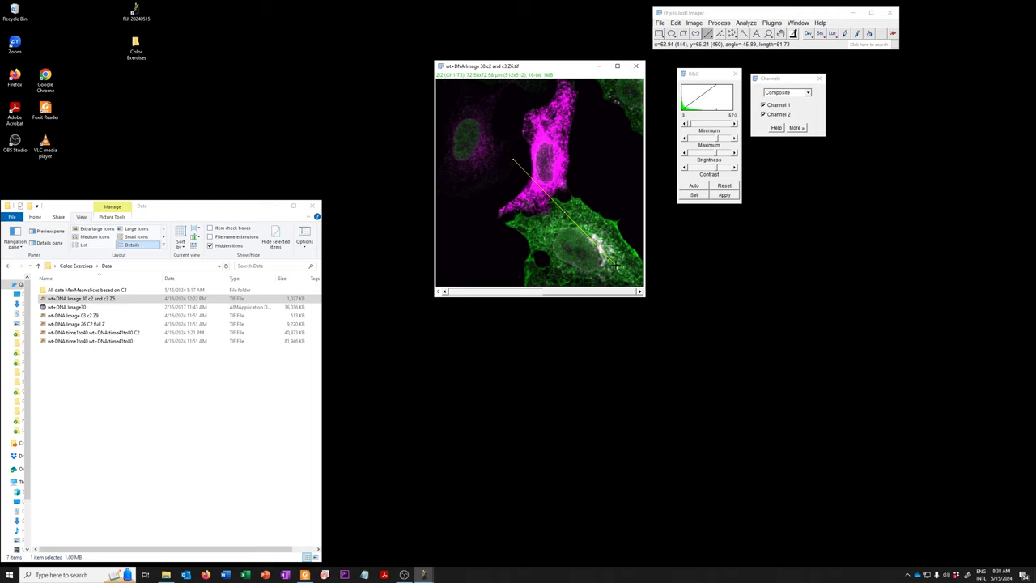
left_click_drag(615, 266, 616, 266)
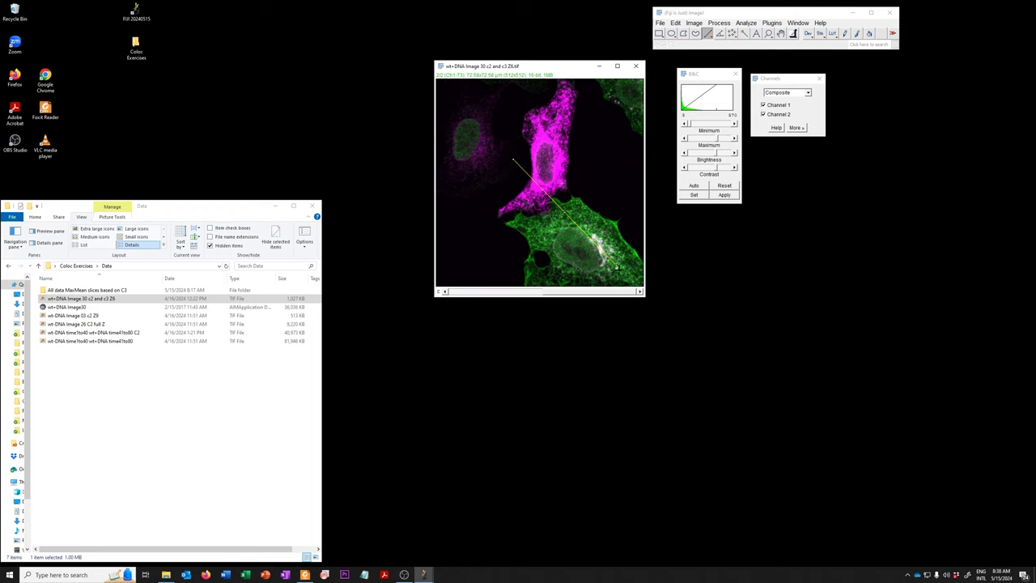
left_click(478, 292)
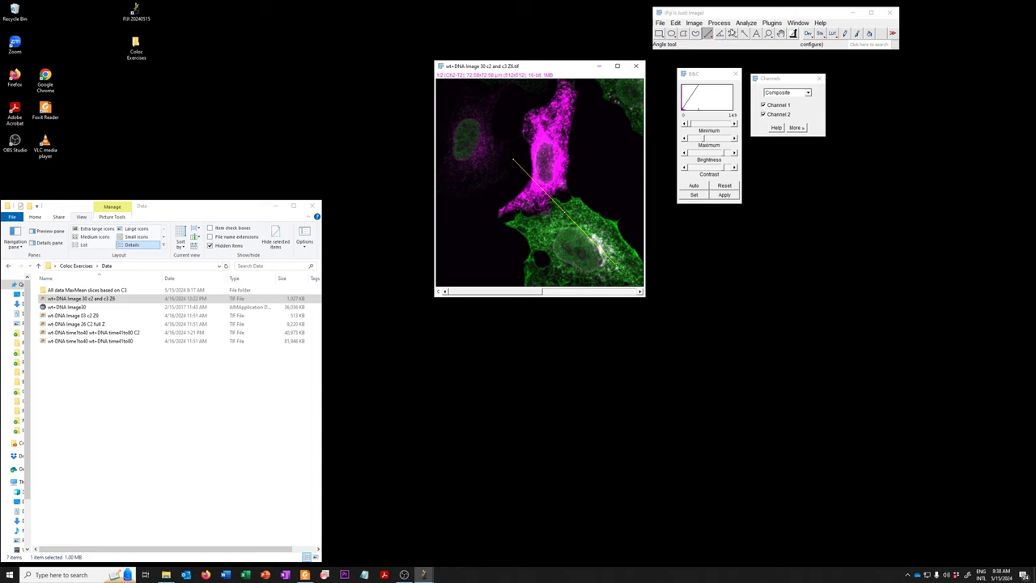
Plot the magenta channel's profile along the line with Plot Profile and place it beside the image.
left_click(746, 23)
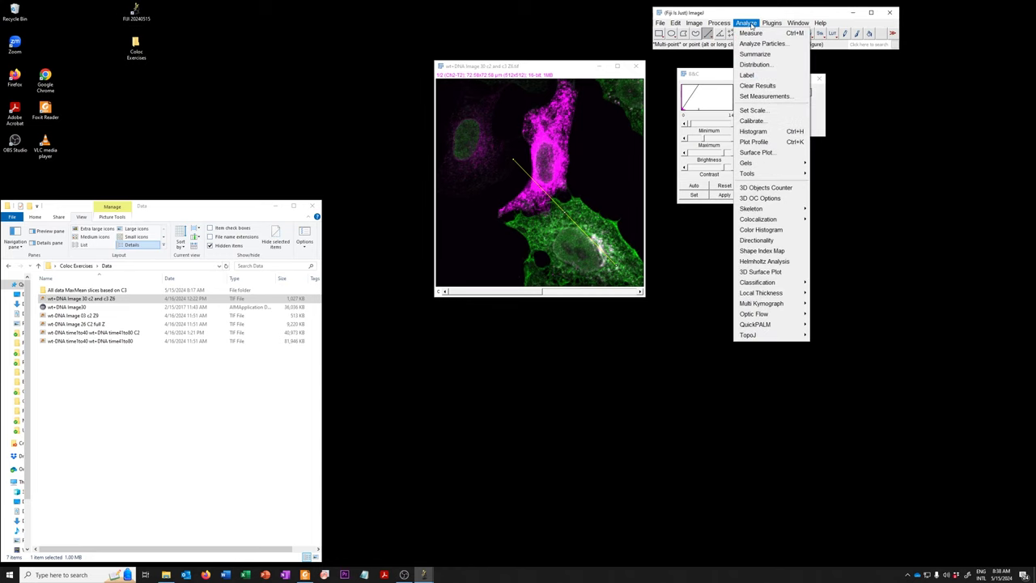
left_click(793, 144)
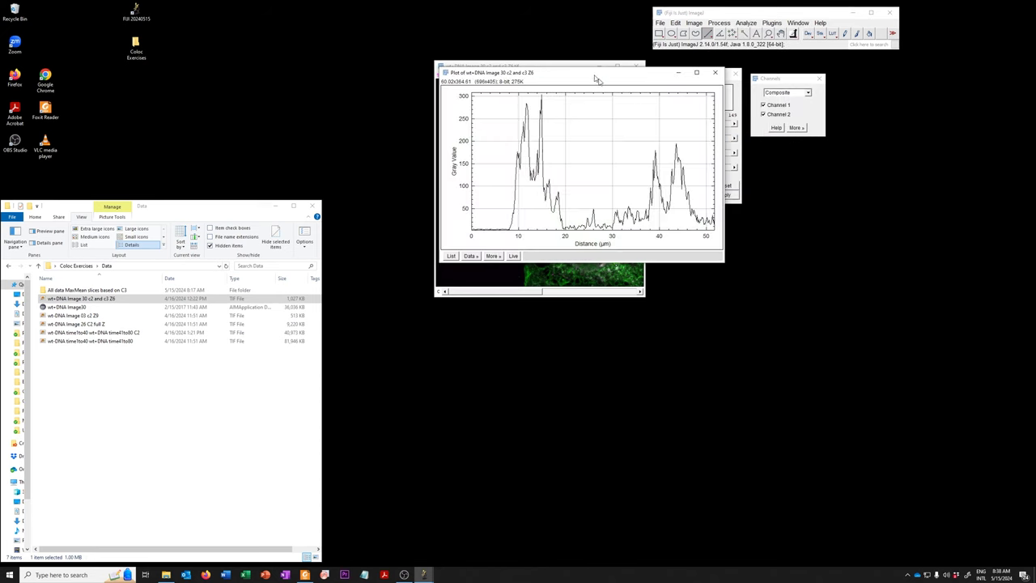
left_click_drag(596, 75, 811, 224)
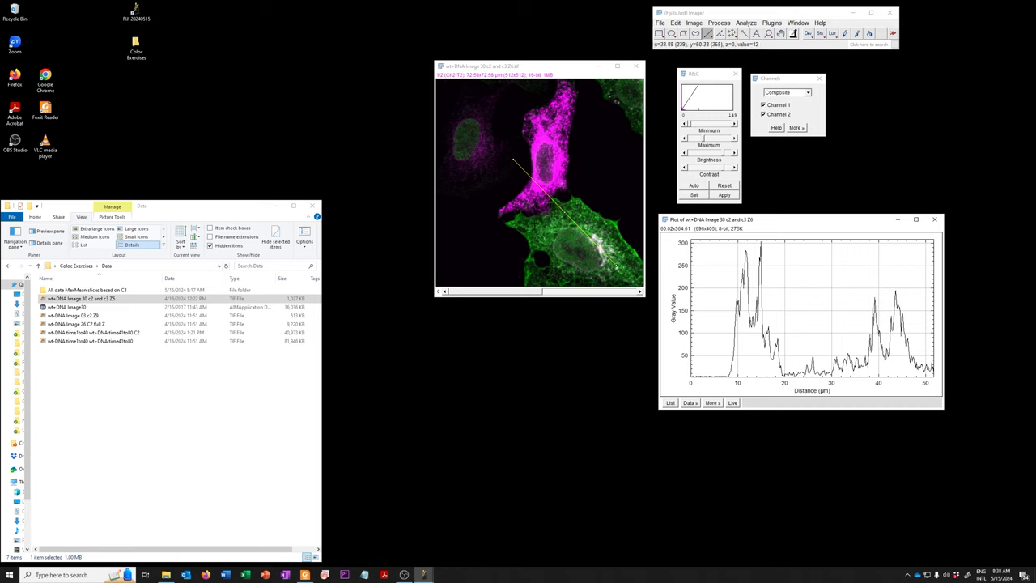
Switch to channel 1, plot its profile with Ctrl+K, and stack both plots on the right.
left_click(575, 292)
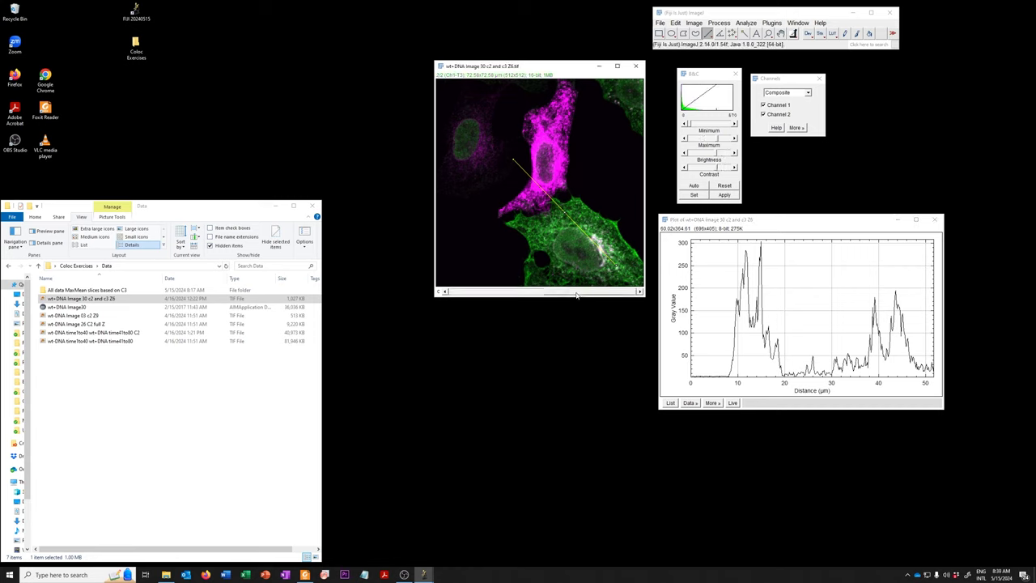
key("ctrl+k")
left_click_drag(596, 80, 808, 350)
left_click_drag(770, 222, 768, 148)
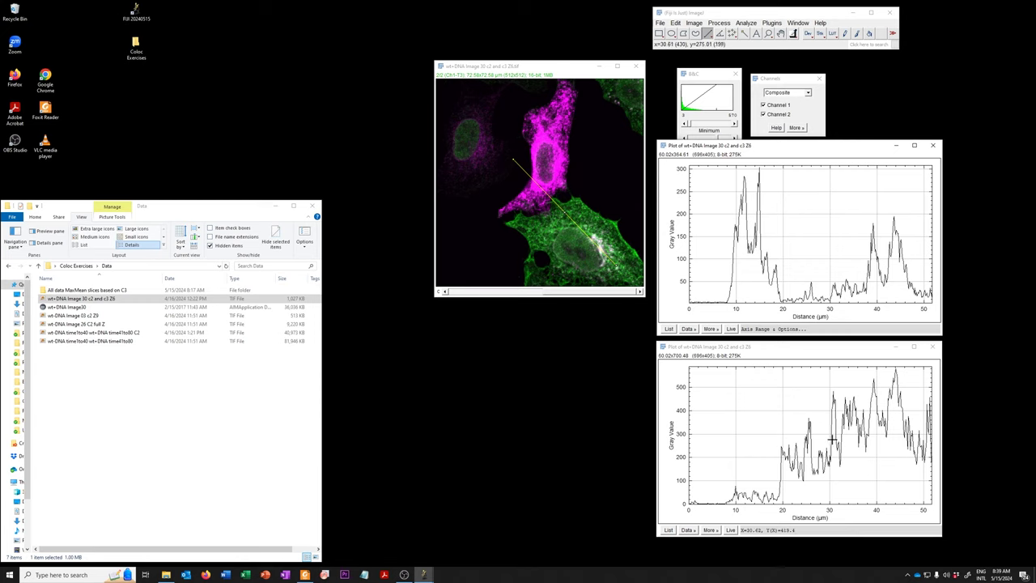
Go to Coloc Exercises > Macros and select the RGB_Profile_Plot macro file.
left_click(81, 268)
left_click(82, 267)
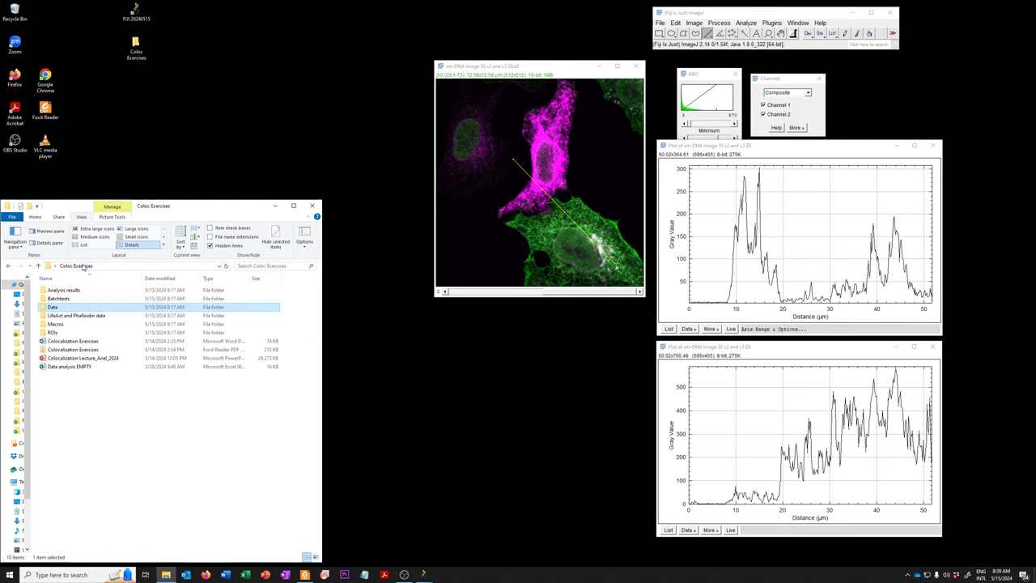
double_click(55, 323)
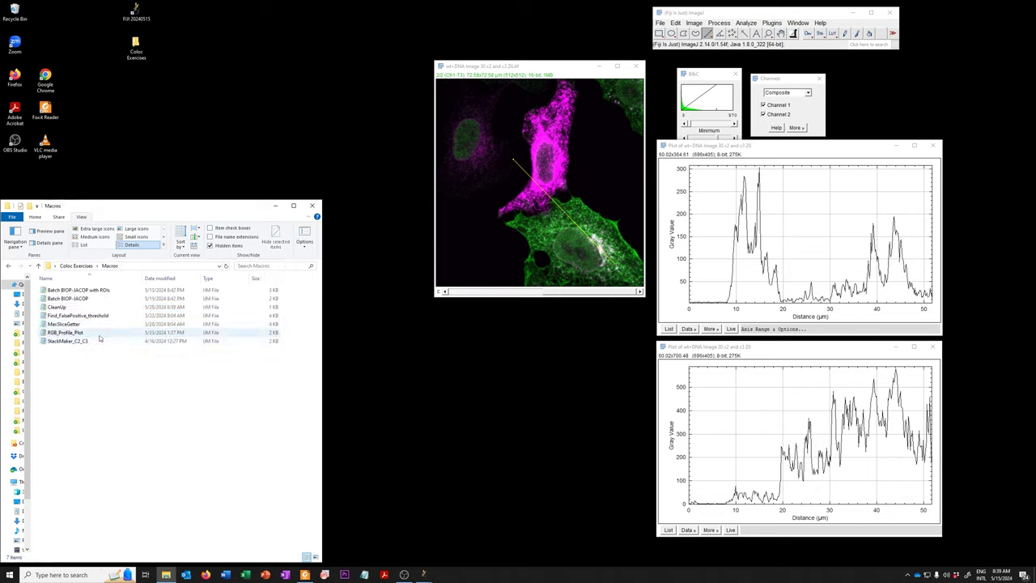
left_click(98, 335)
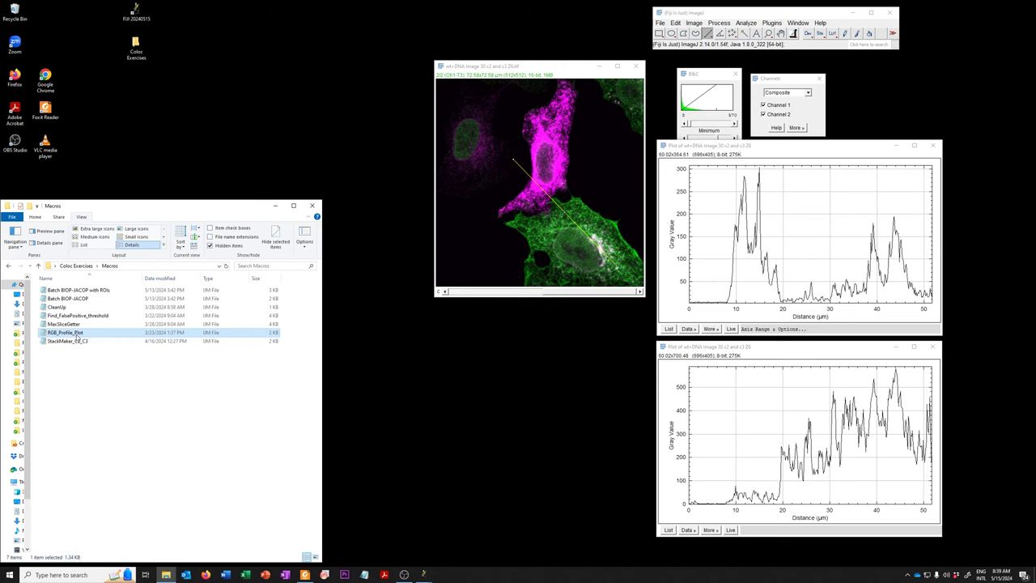
Load RGB_Profile_Plot.ijm into the script editor, reposition it beside the image, and reselect the image.
left_click_drag(78, 333, 723, 42)
left_click_drag(785, 144, 560, 143)
left_click_drag(437, 91, 835, 74)
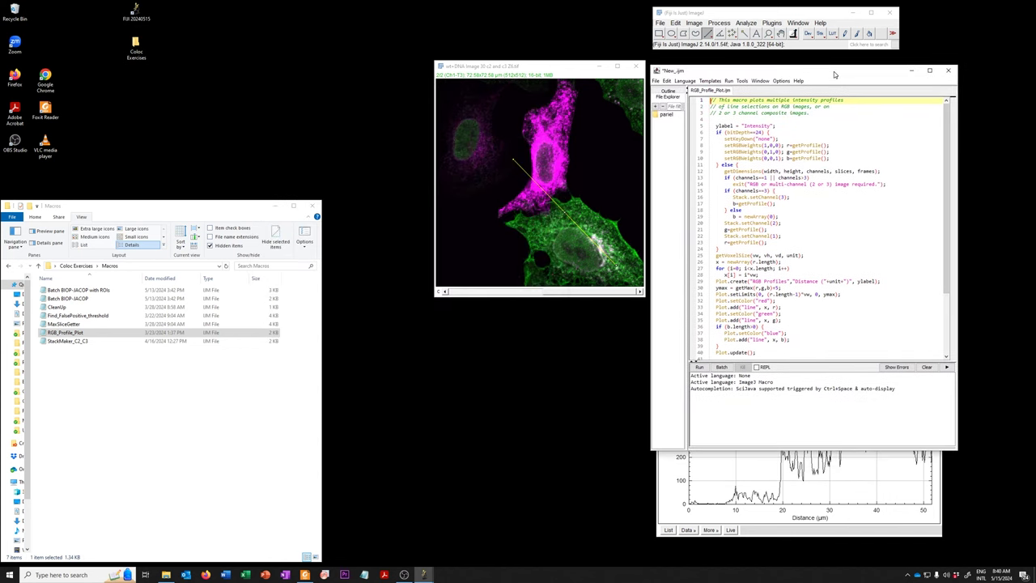
left_click(547, 73)
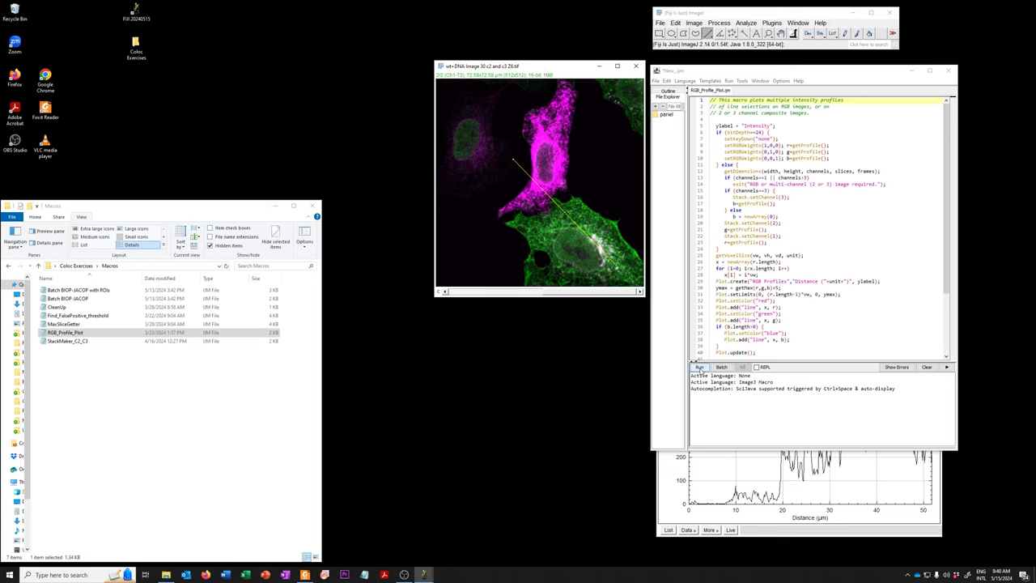
Run RGB_Profile_Plot, place the RGB Profiles plot below the image, and move the editor left.
left_click(700, 368)
left_click_drag(601, 88, 519, 331)
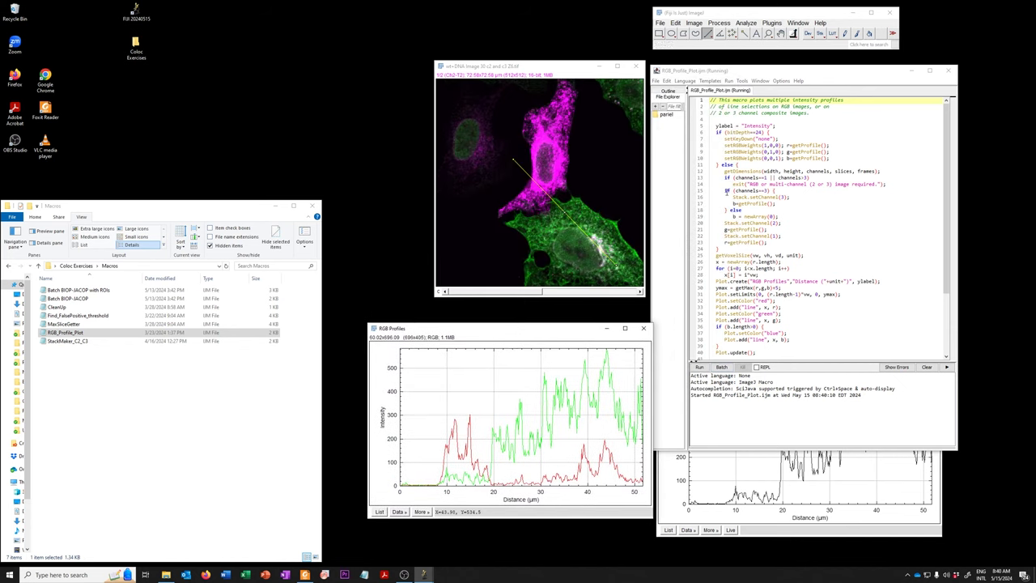
left_click_drag(761, 70, 159, 71)
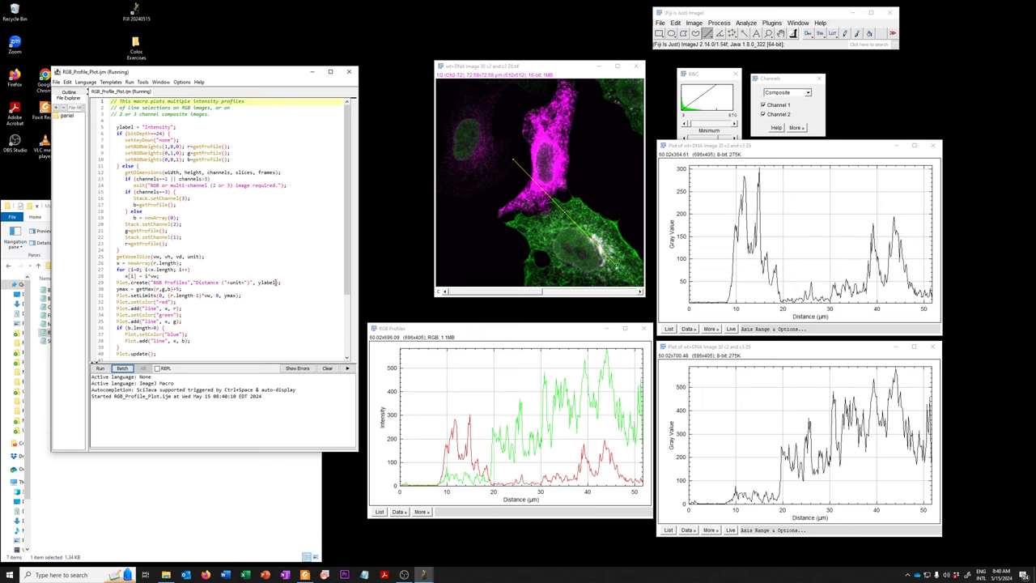
Change Plot.setColor on line 32 from red to magenta and rerun the macro on the image.
scroll(196, 288, "down", 2)
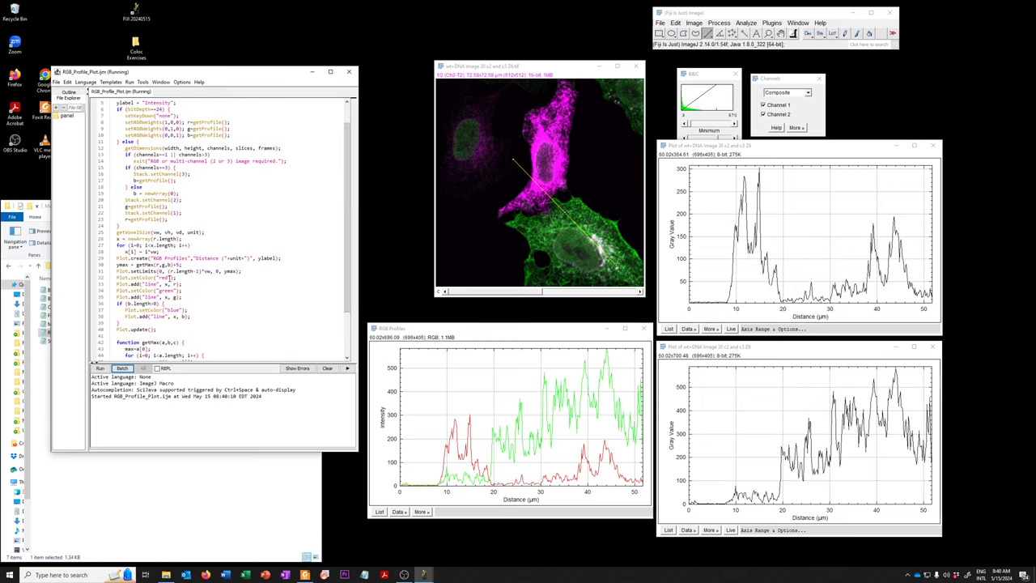
double_click(164, 277)
type("magenta")
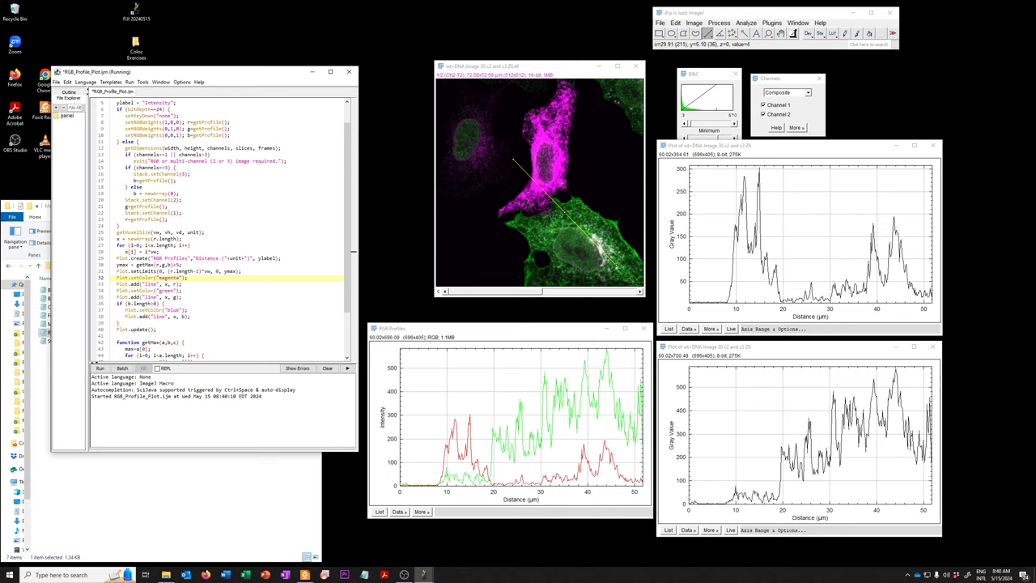
left_click(502, 72)
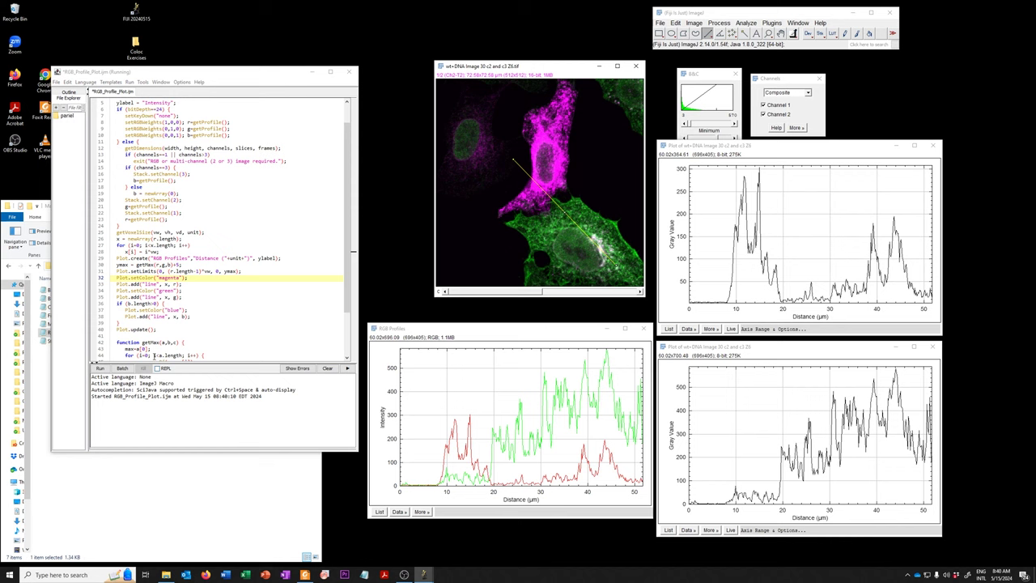
left_click(101, 368)
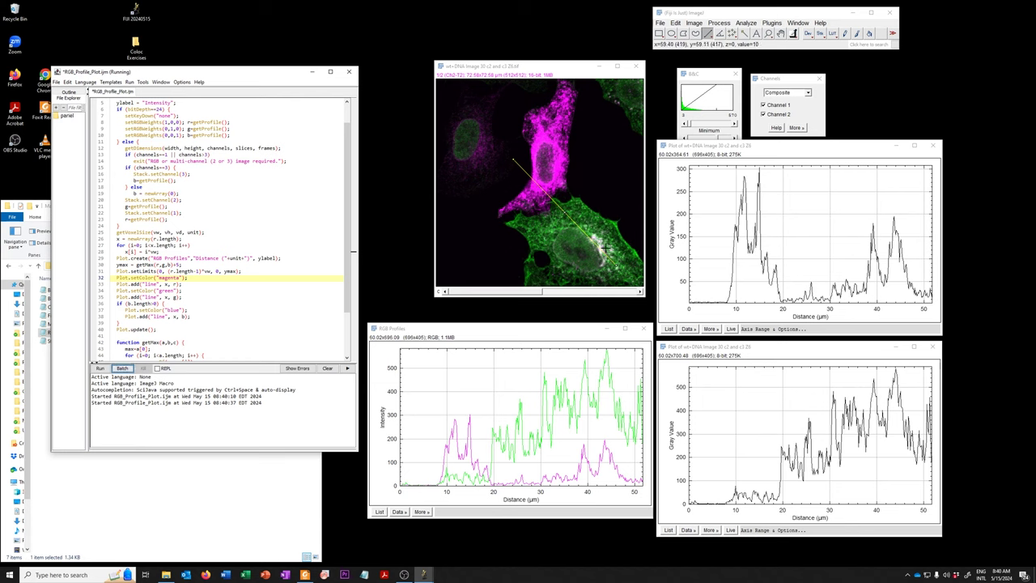
Set the line selection width to 12 and rerun RGB_Profile_Plot for smoother curves.
double_click(708, 34)
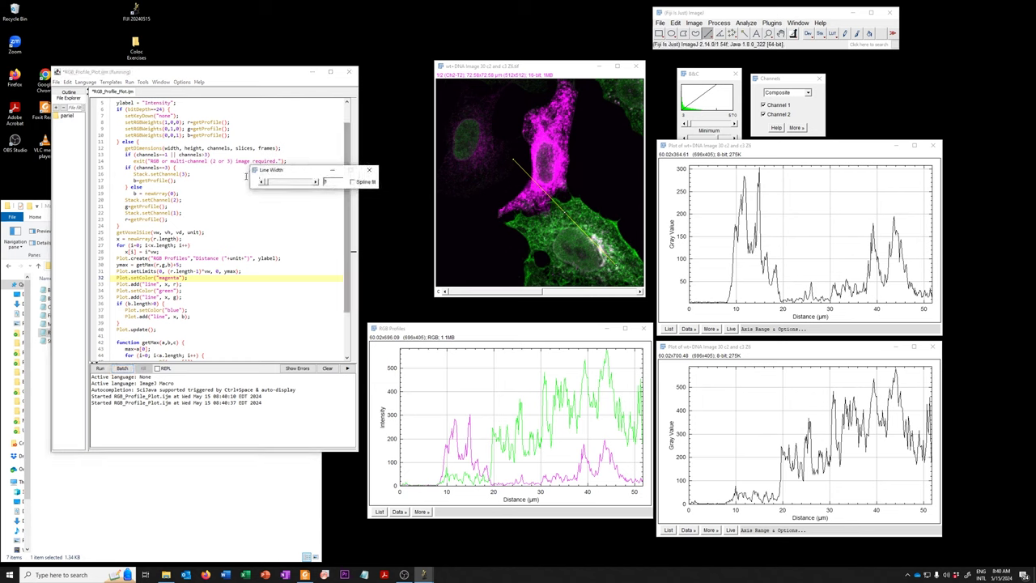
left_click_drag(266, 182, 504, 31)
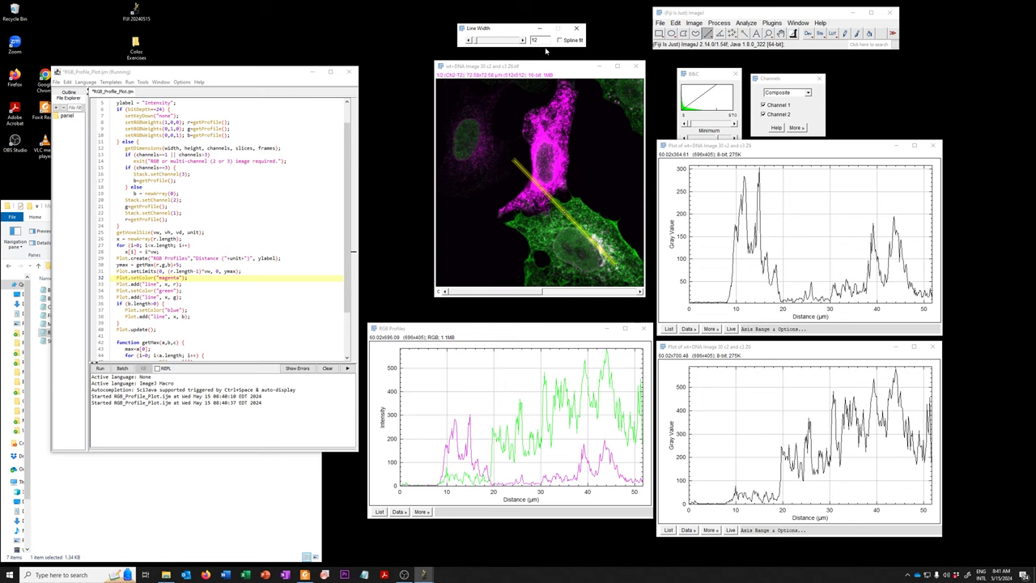
left_click(243, 259)
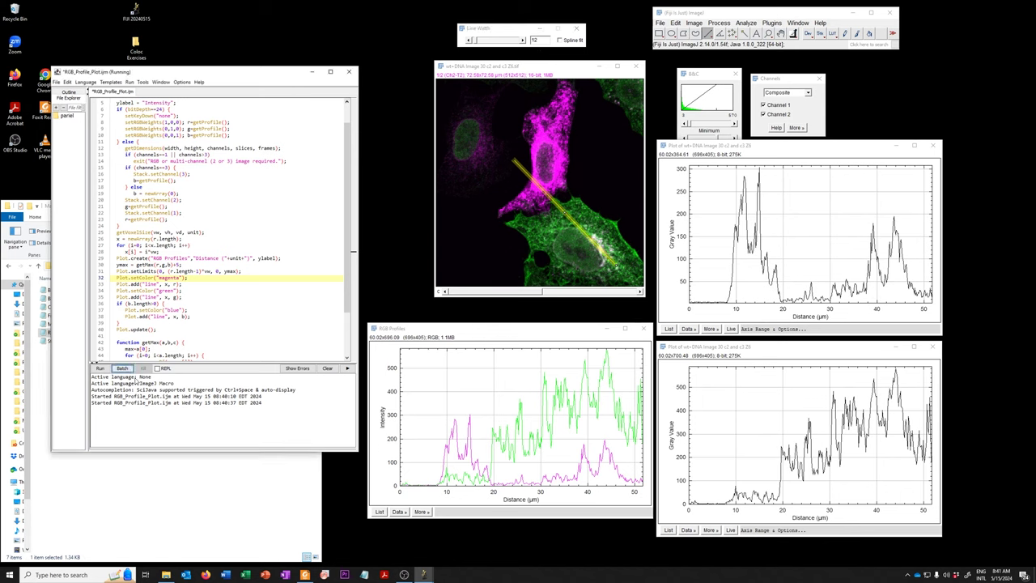
left_click(100, 369)
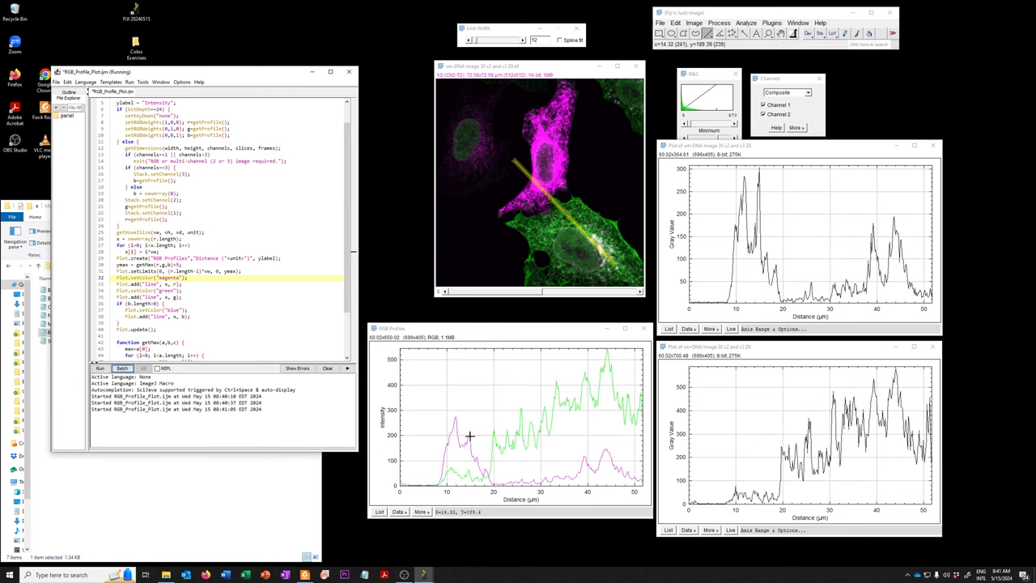